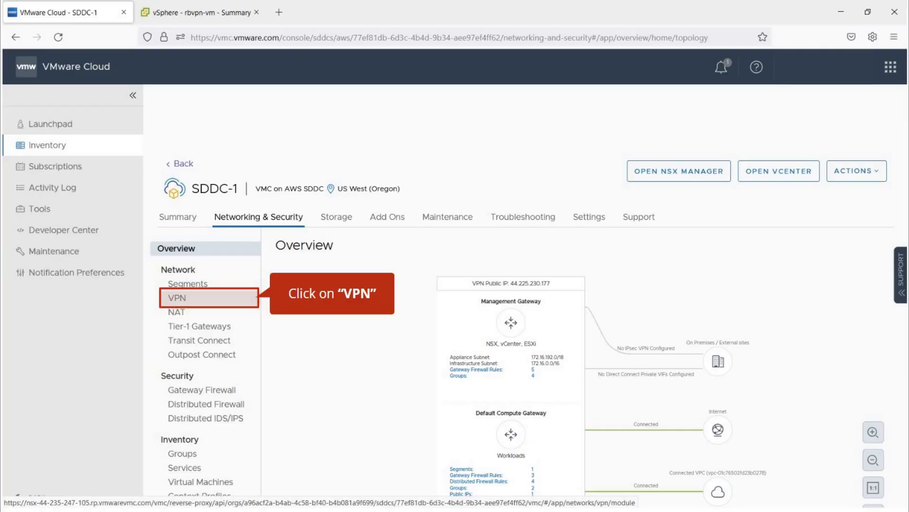
Open SDDC-1's Route Based VPN page, which shows no route-based VPNs yet.
left_click(177, 297)
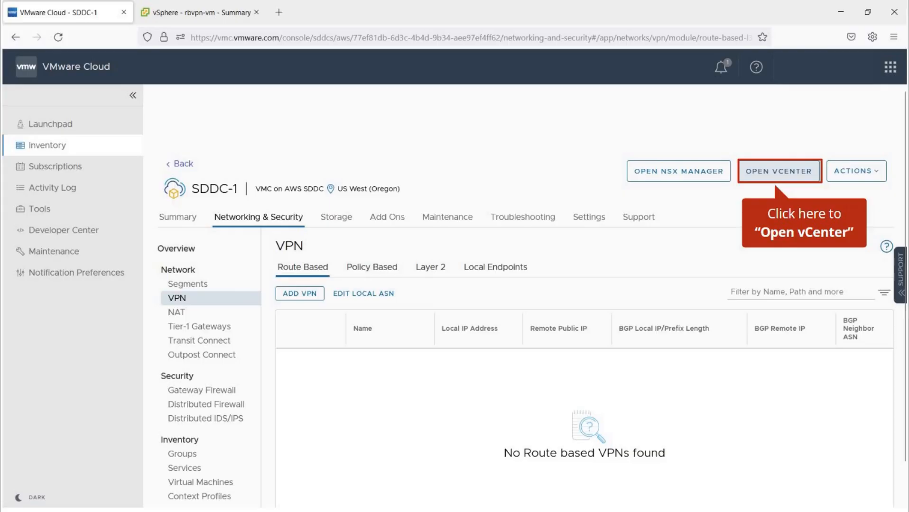
Copy the default vCenter password and launch vCenter in a new tab on its summary page.
left_click(778, 171)
left_click(644, 329)
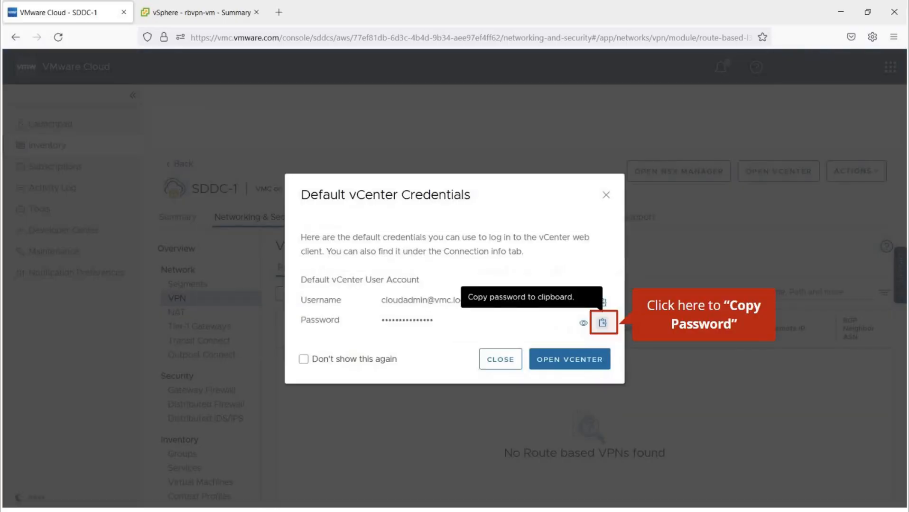
left_click(603, 323)
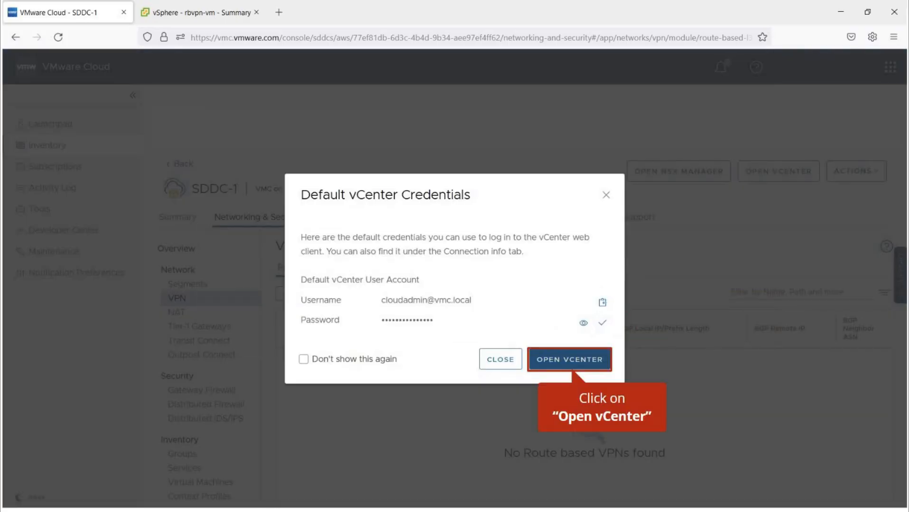
left_click(570, 360)
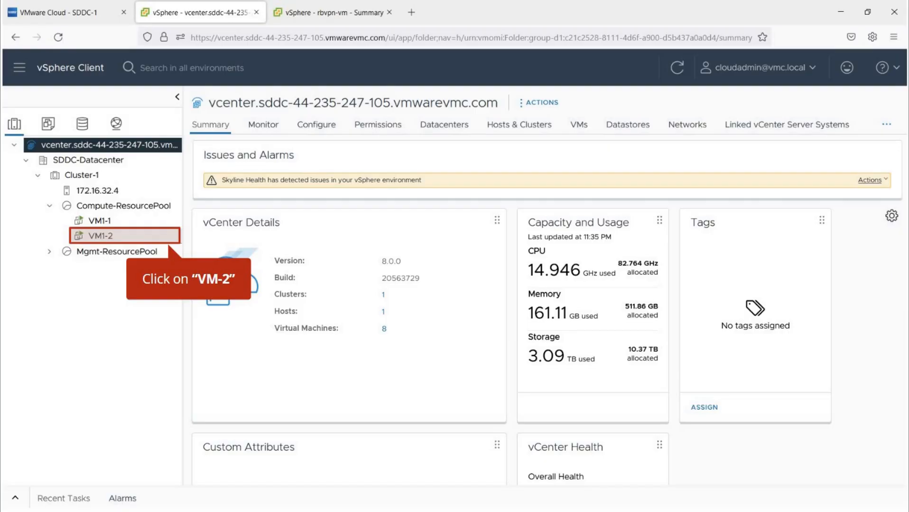
Open VM1-2's console and run ifconfig to list its network interfaces.
left_click(123, 237)
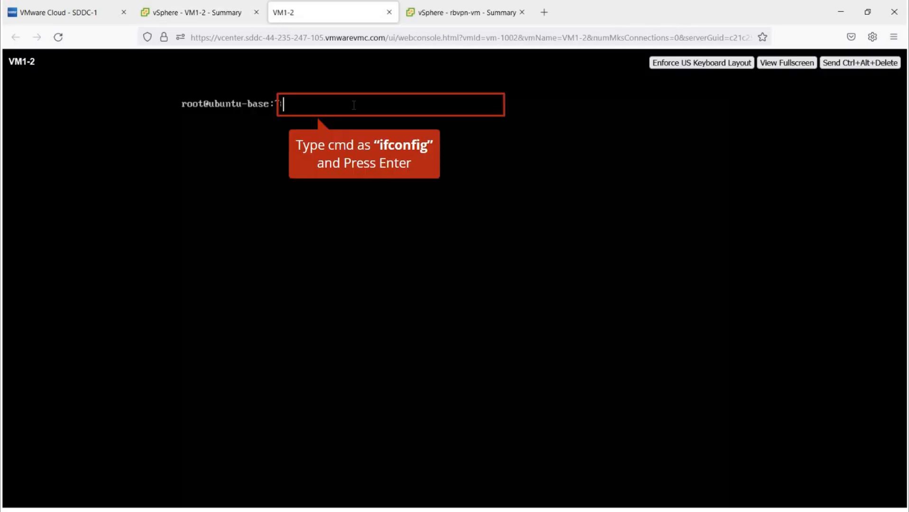
type("ifconfig")
key("Return")
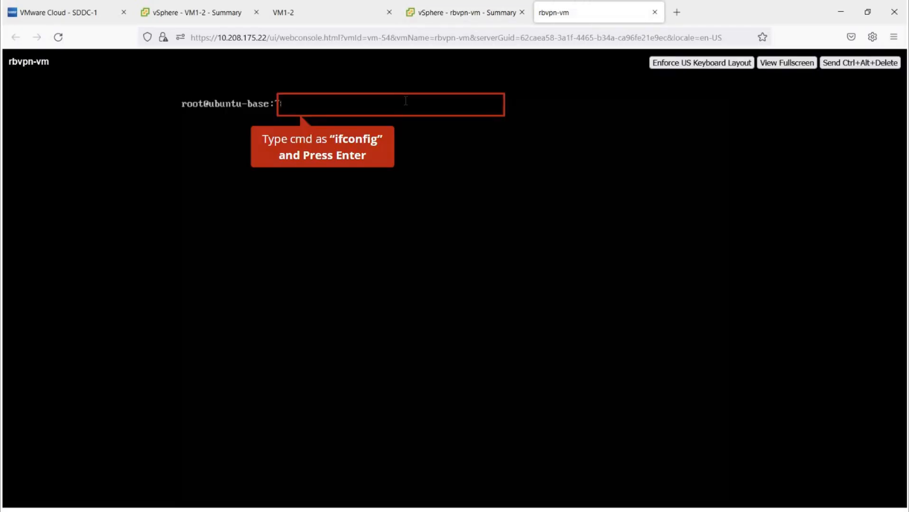
Run ifconfig on rbvpn-vm, then ping 10.100.100.101 from VM1-2, getting 100% packet loss.
type("ifconfig")
key("Return")
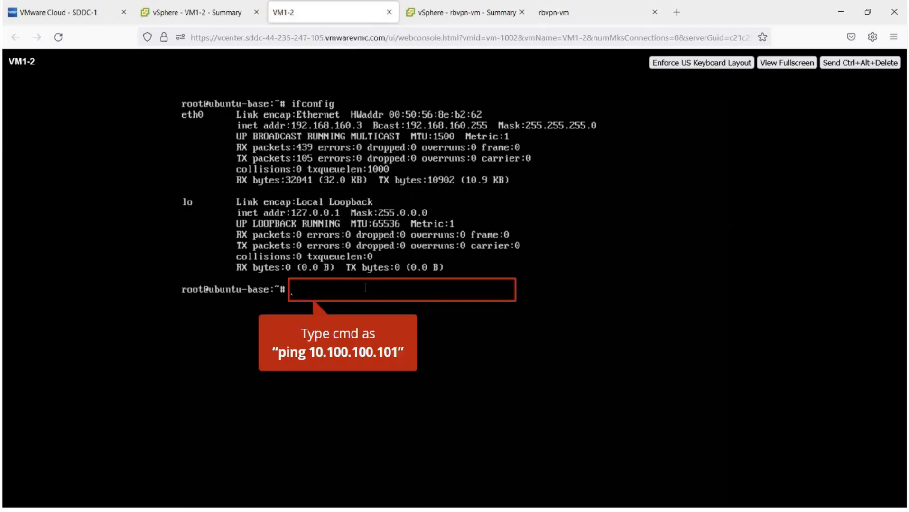
type("ping 10.100.100.100")
key("BackSpace")
type("1")
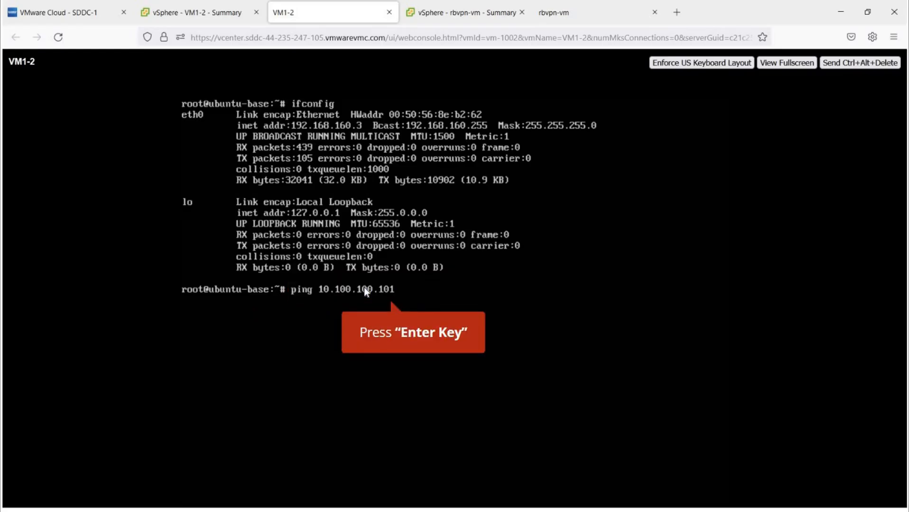
key("Return")
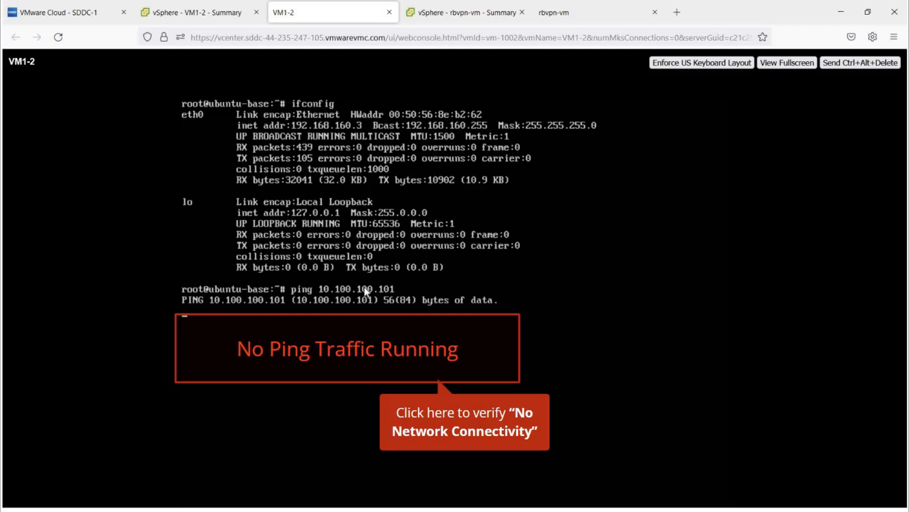
left_click(442, 304)
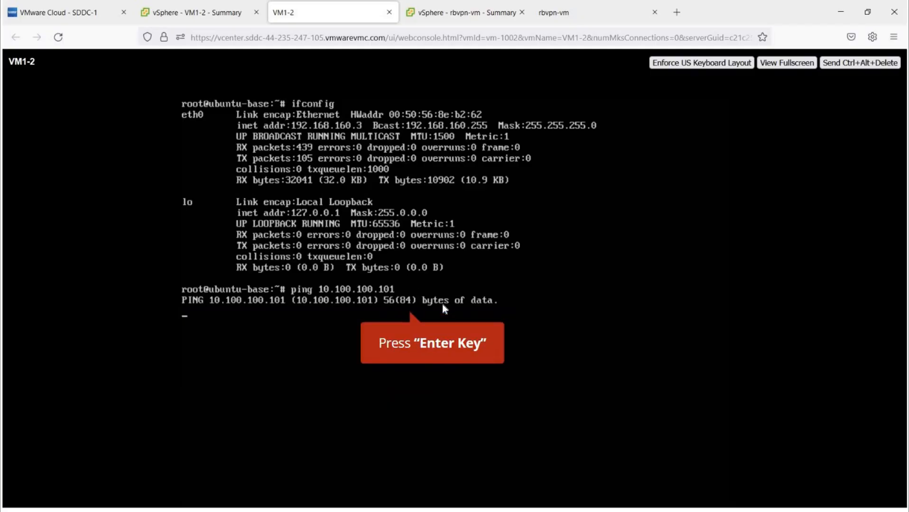
key("Return")
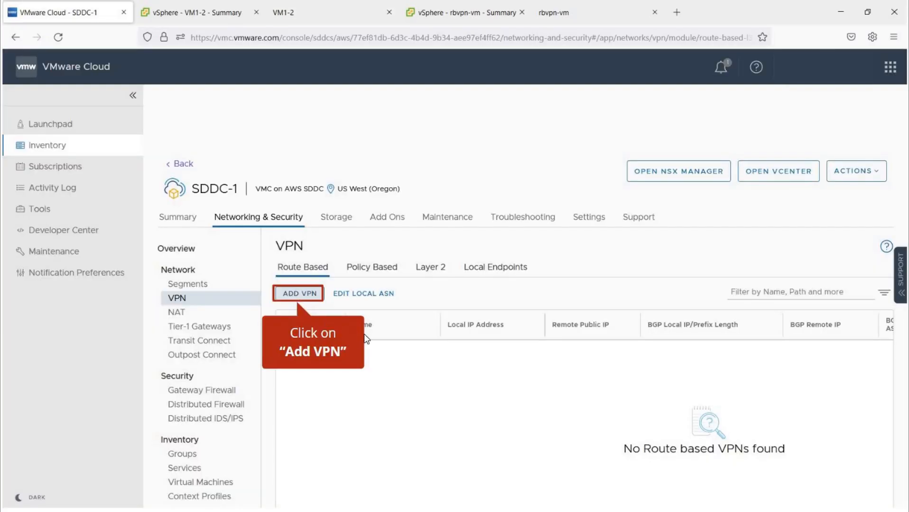
Add route-based VPN rbvpn-session with local address Public IP1 and remote public IP 66.170.99.12.
left_click(299, 293)
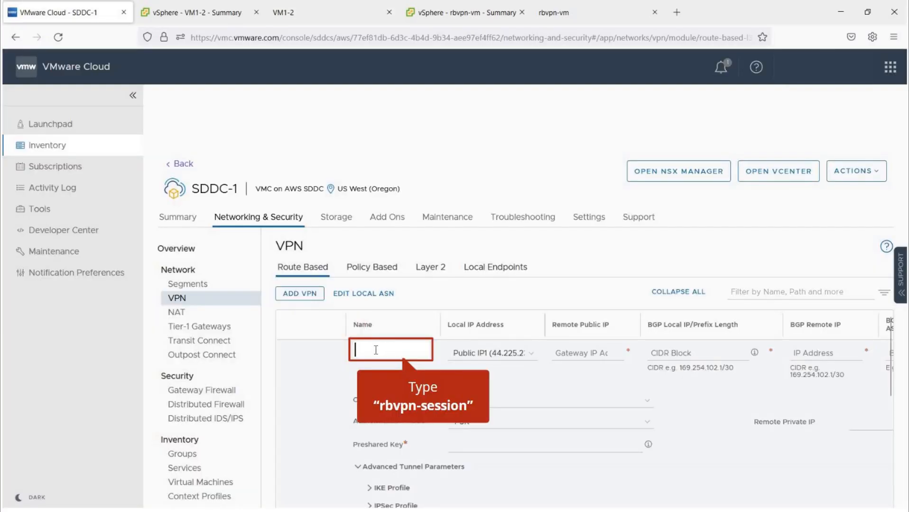
type("rbvpn-session")
left_click(526, 364)
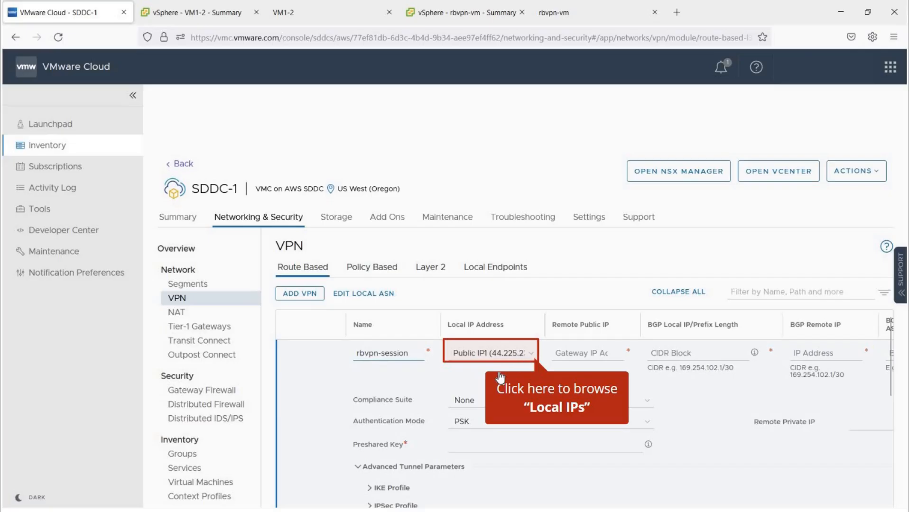
left_click(496, 383)
left_click(591, 352)
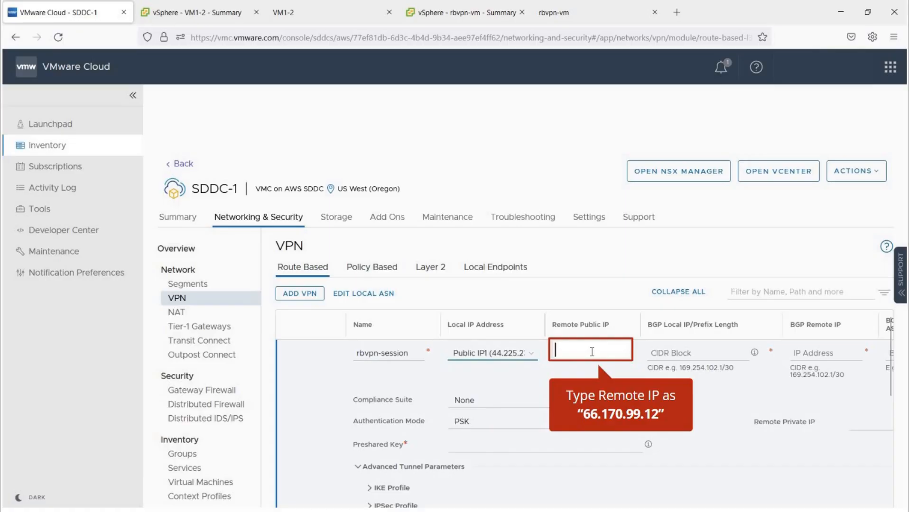
type("66.170.99.12")
left_click(676, 352)
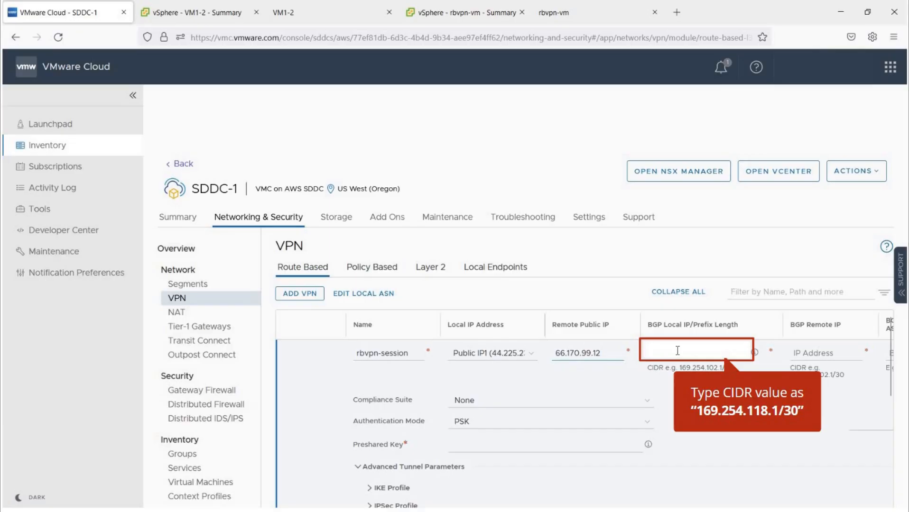
Enter BGP local IP 169.254.118.1/30, BGP remote IP 169.254.118.2 and neighbor ASN 64064.
type("169.254.118.1/30")
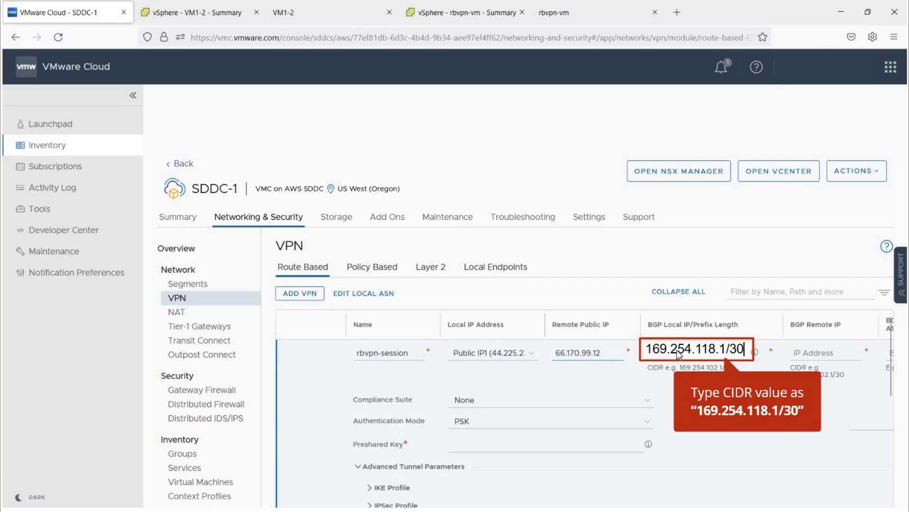
key("Tab")
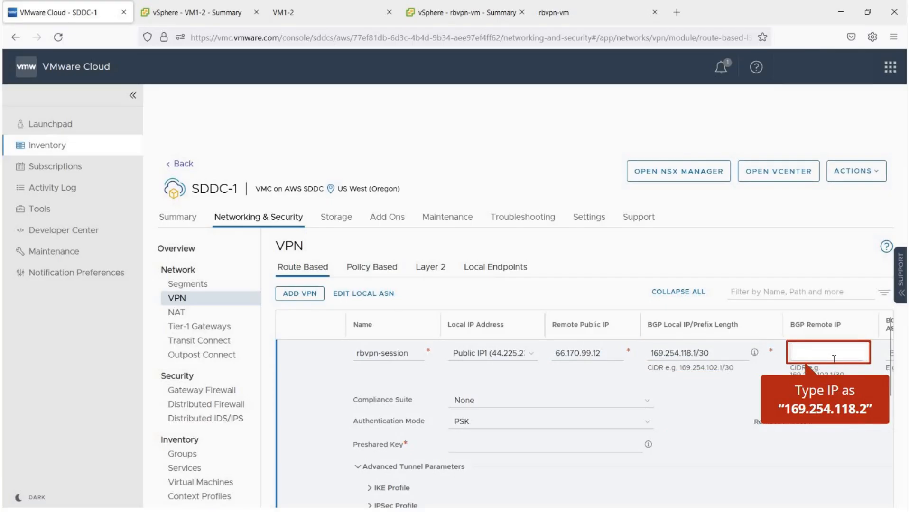
type("169")
type(".")
type("25")
type("4.11")
type("8.2")
key("Tab")
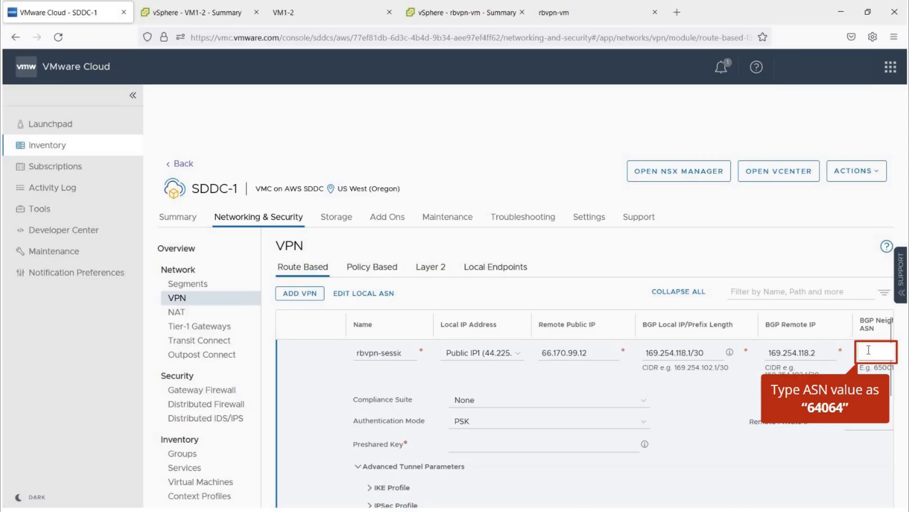
type("64064")
Set remote private IP 10.208.168.235 and enter the preshared key.
left_click(849, 422)
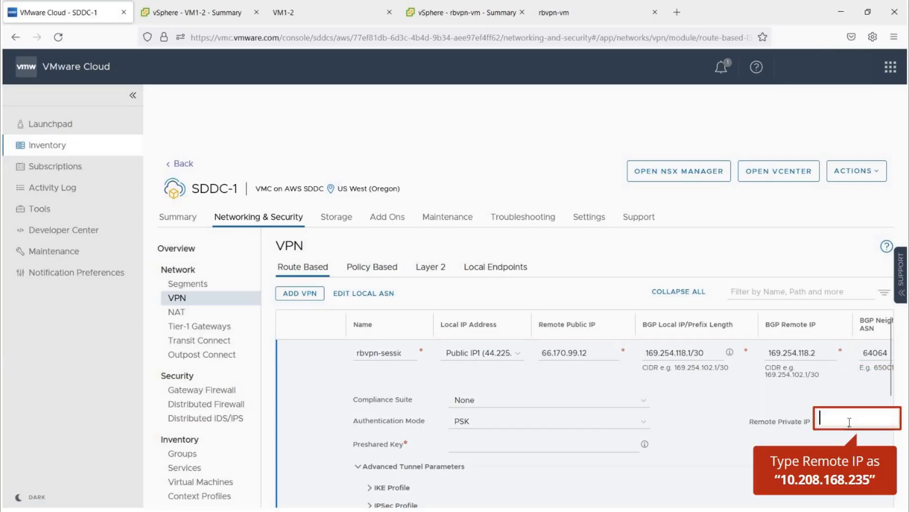
type("10.208.168.235")
left_click(576, 444)
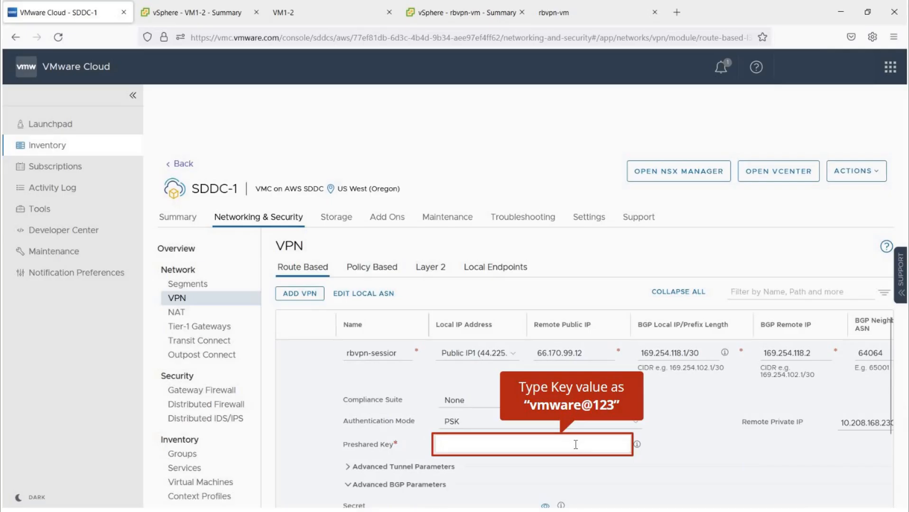
type("vmware@123")
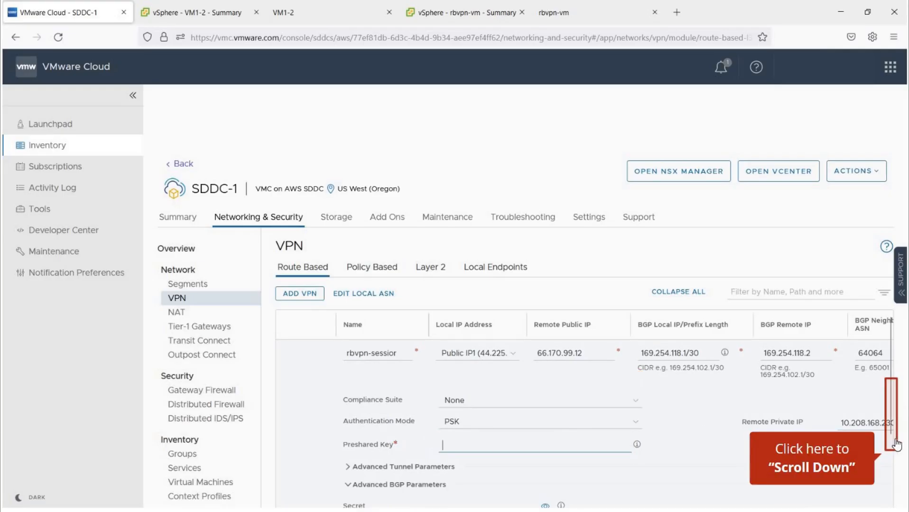
scroll(363, 502, "down", 2)
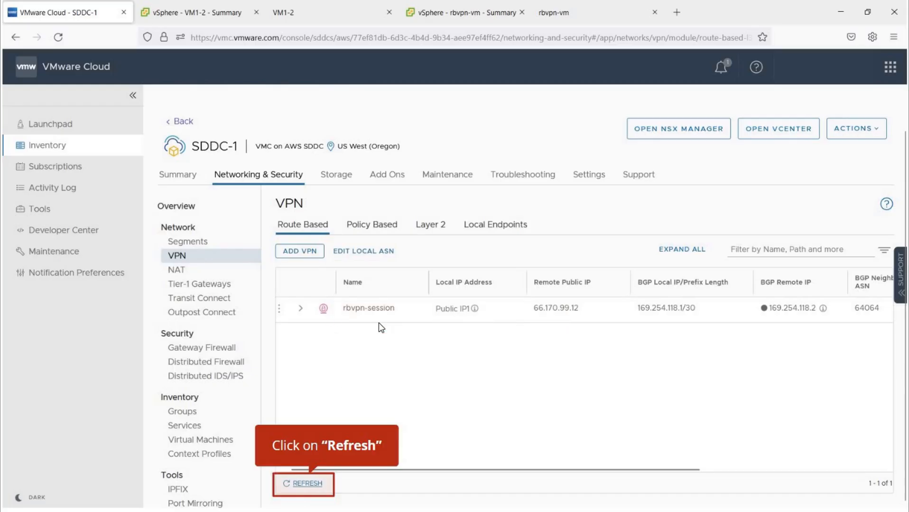
Refresh the VPN list and check rbvpn-session's BGP status Success and tunnel IKE status Up.
left_click(306, 484)
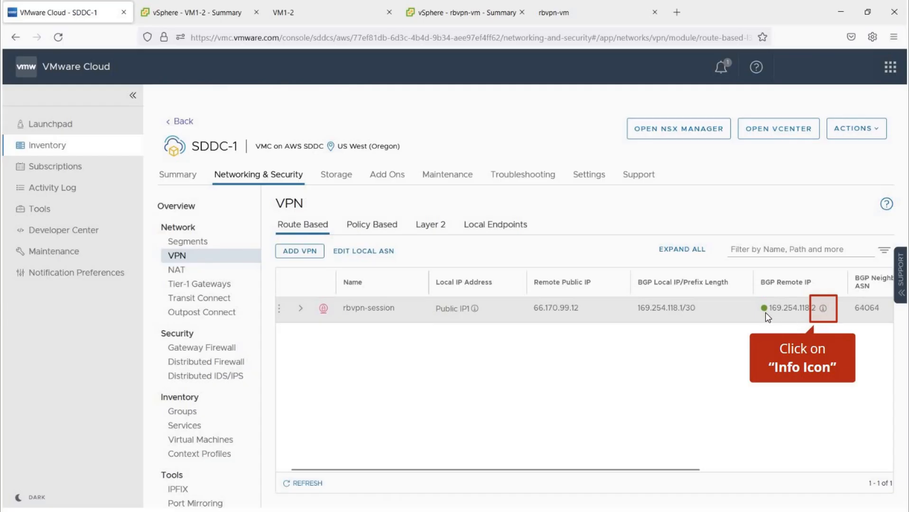
left_click(823, 308)
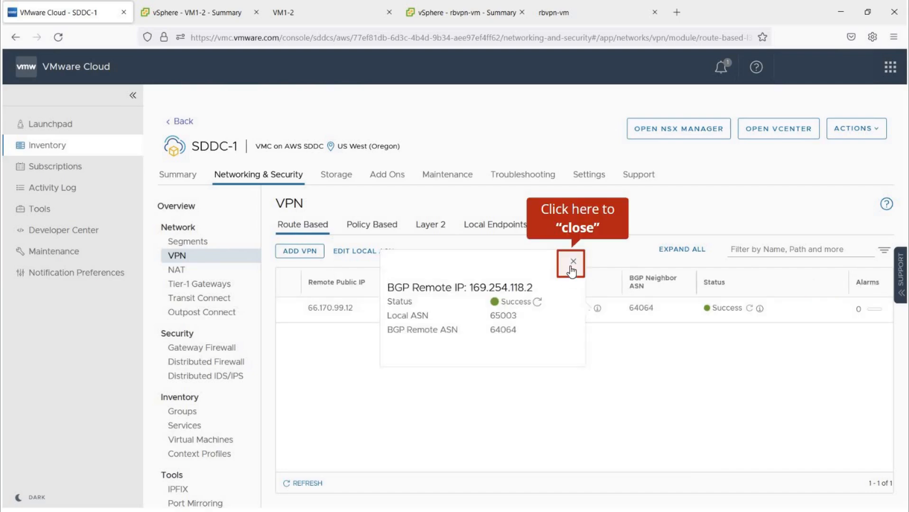
left_click(573, 262)
left_click(760, 309)
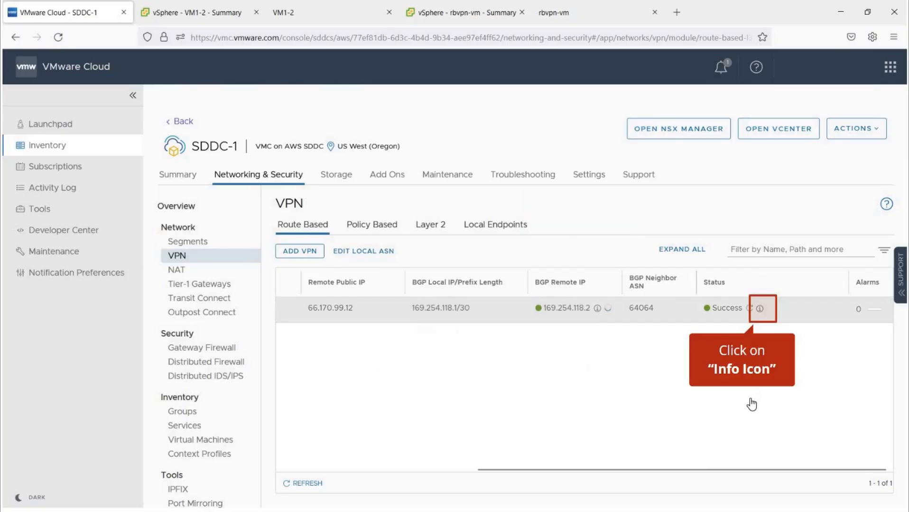
scroll(691, 420, "down", 3)
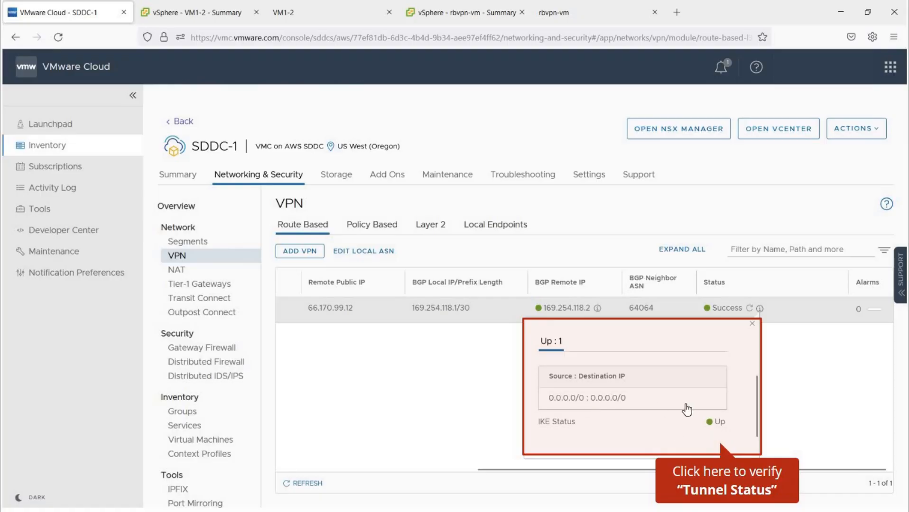
left_click(751, 323)
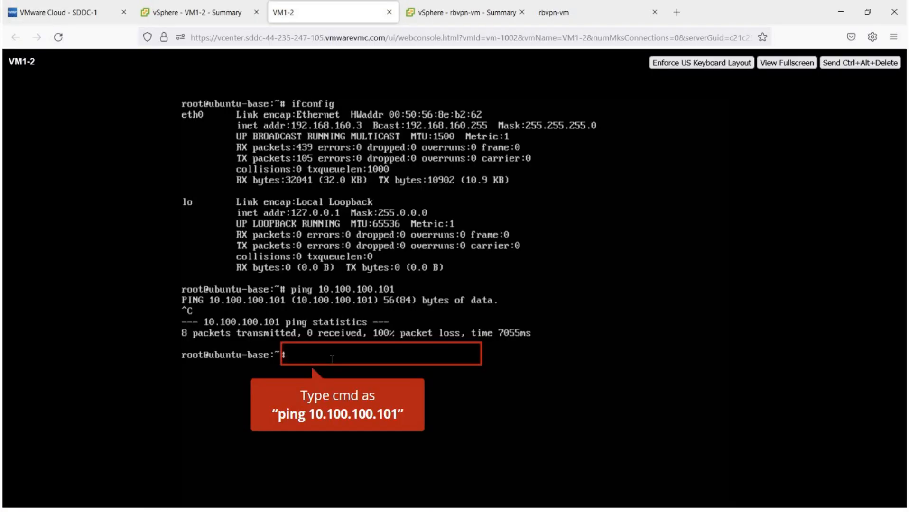
Ping 10.100.100.101 from VM1-2, see no replies, and return to the SDDC-1 console tab.
type("ping 10.1001.100.101")
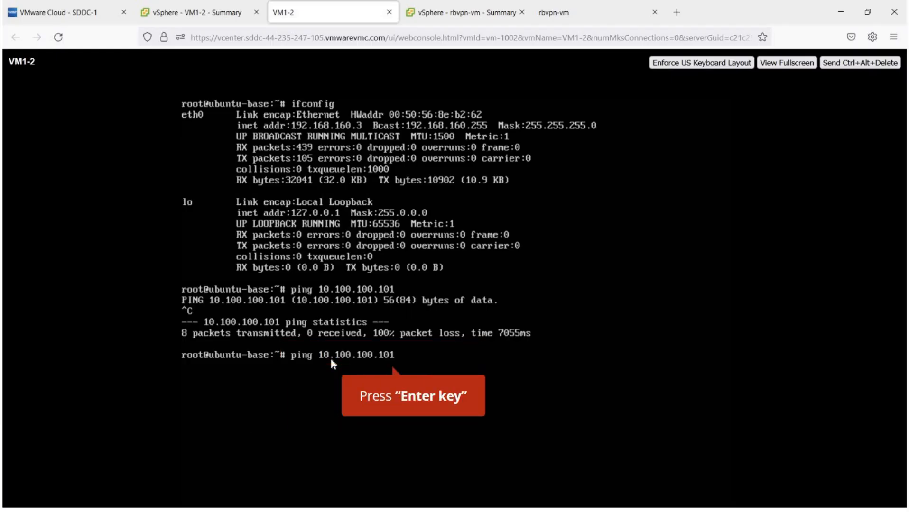
key("Return")
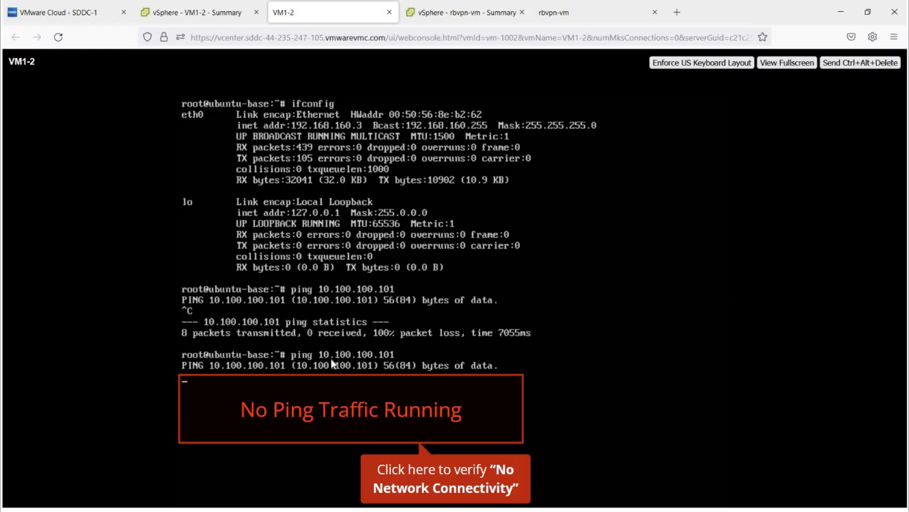
left_click(377, 418)
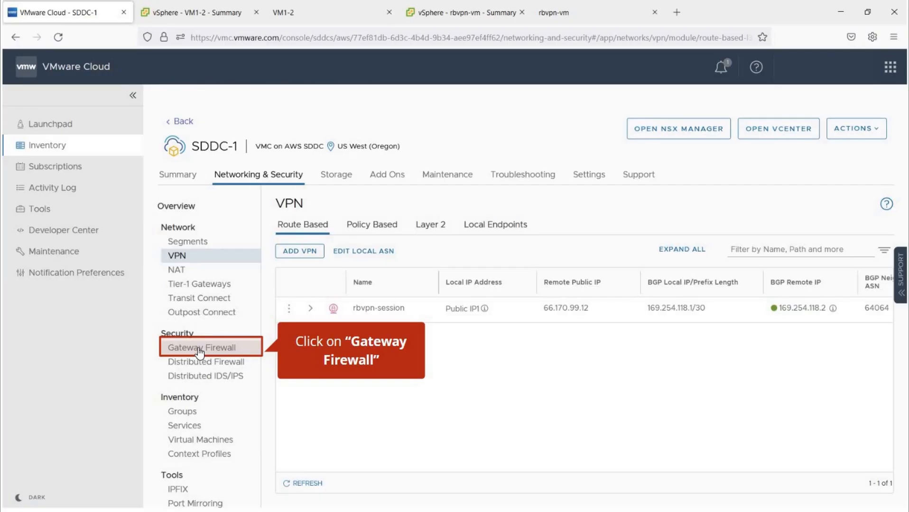
Add and publish gateway firewall rule Allow-rbvpn applied to the VPN Tunnel Interface.
left_click(199, 351)
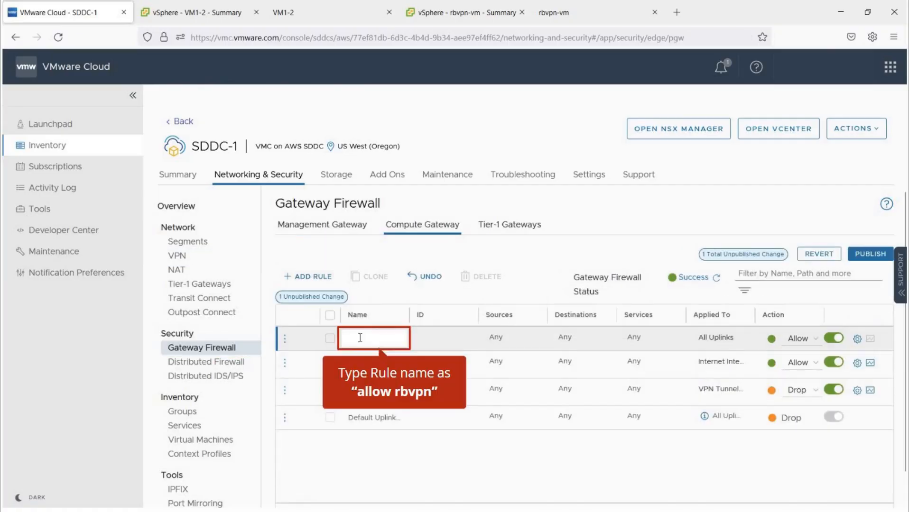
type("allow rbpvn")
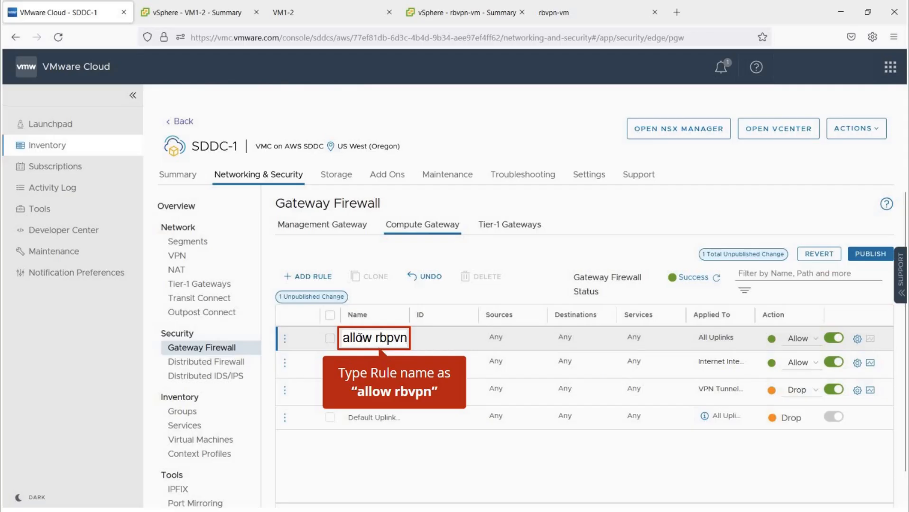
key("BackSpace")
key("BackSpace")
key("BackSpace")
type("vp")
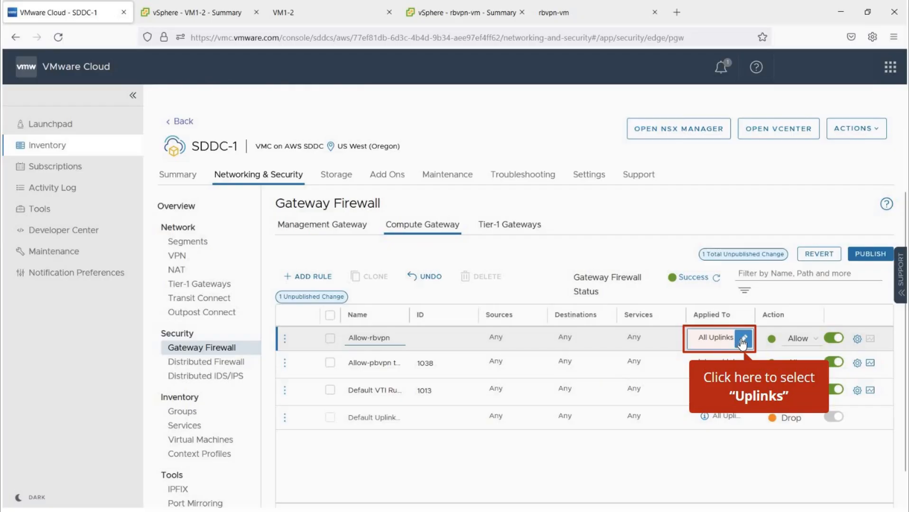
left_click(743, 340)
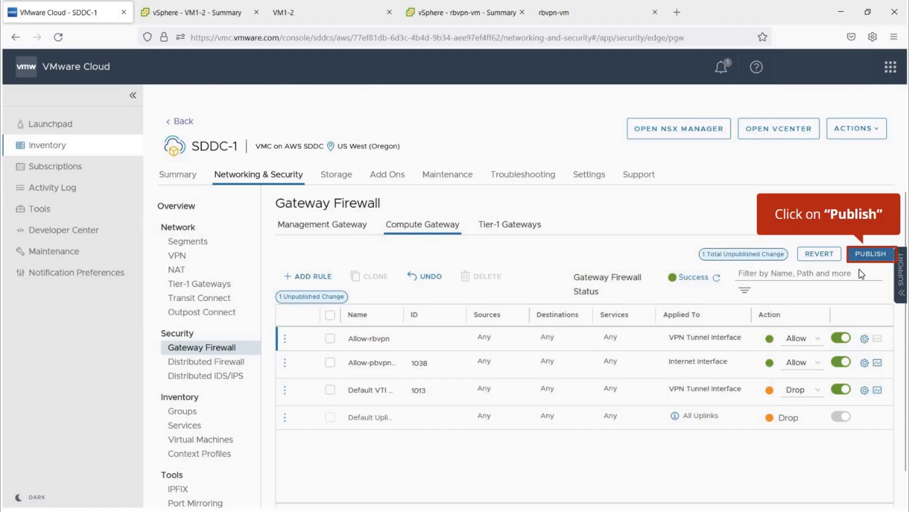
left_click(872, 253)
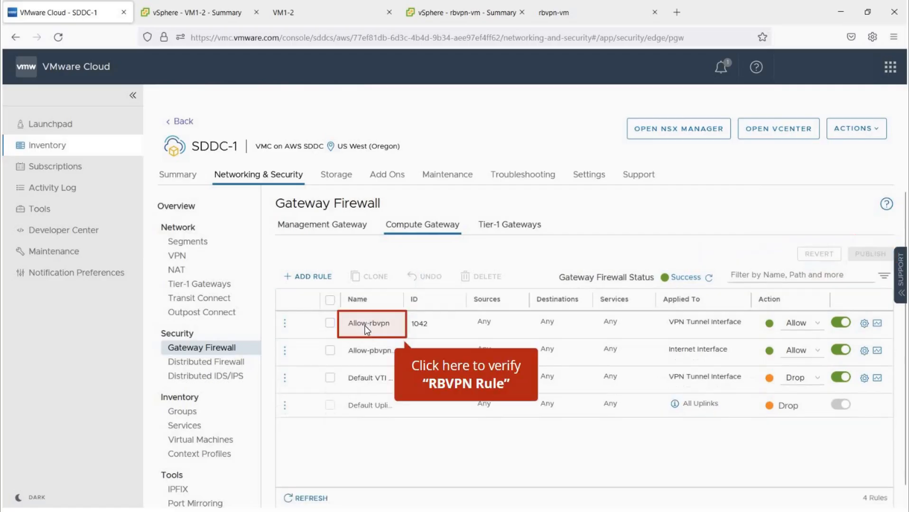
Switch to VM1-2's console to see ping replies from 10.100.100.101 arriving.
left_click(340, 18)
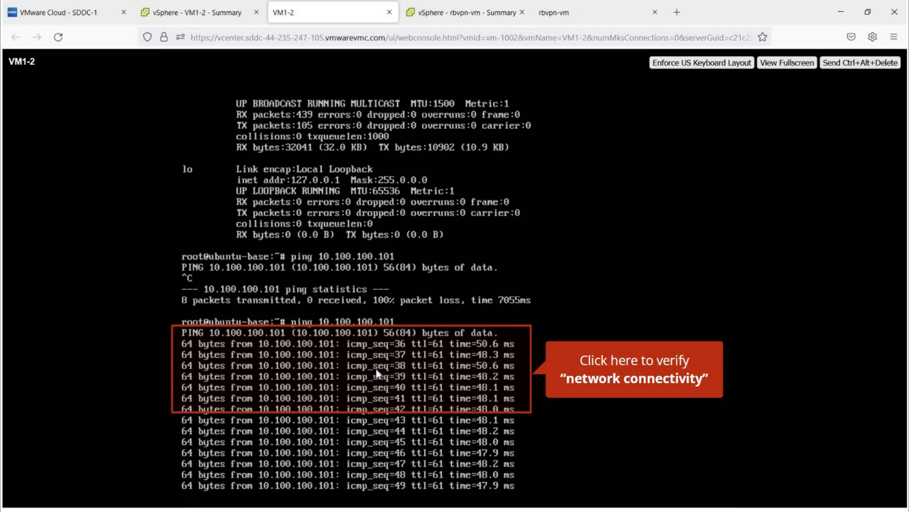
left_click(396, 413)
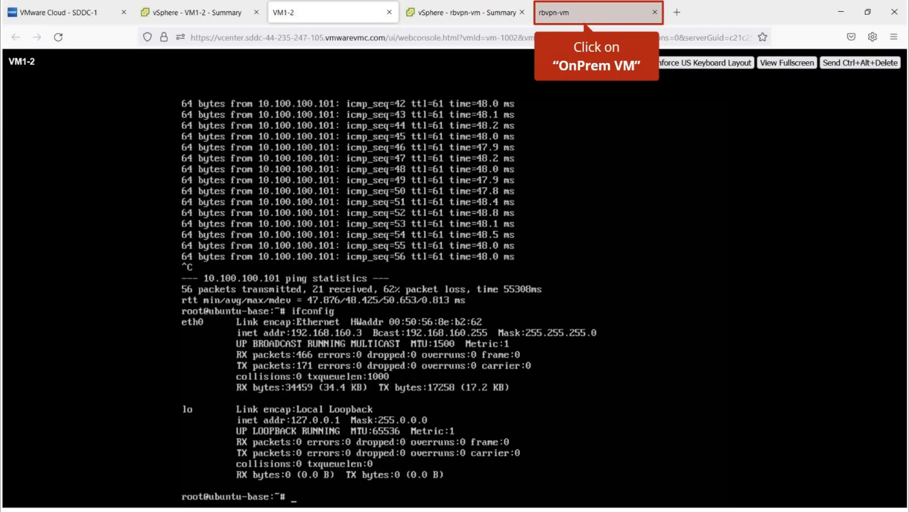
Ping 192.168.160.3 from rbvpn-vm's console, getting ~48 ms replies, then return to SDDC-1's Gateway Firewall.
left_click(584, 13)
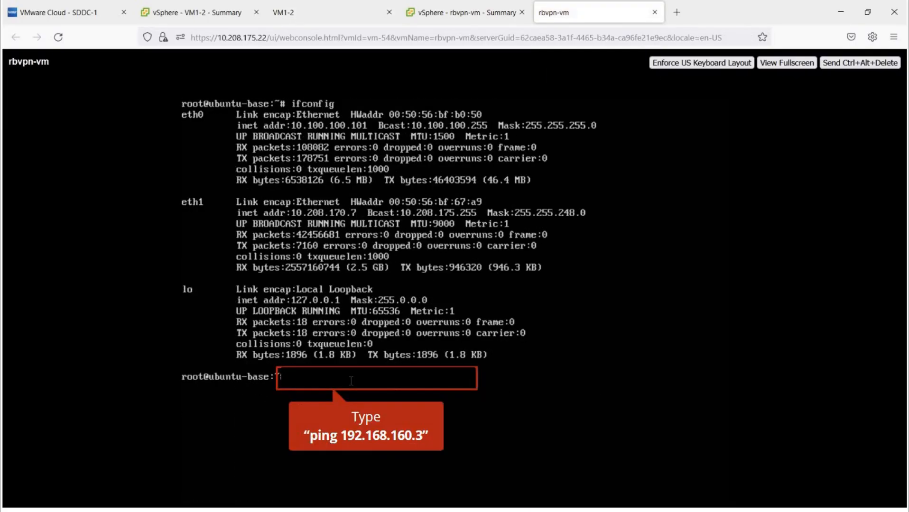
type("ping 192.168.160.3")
key("Return")
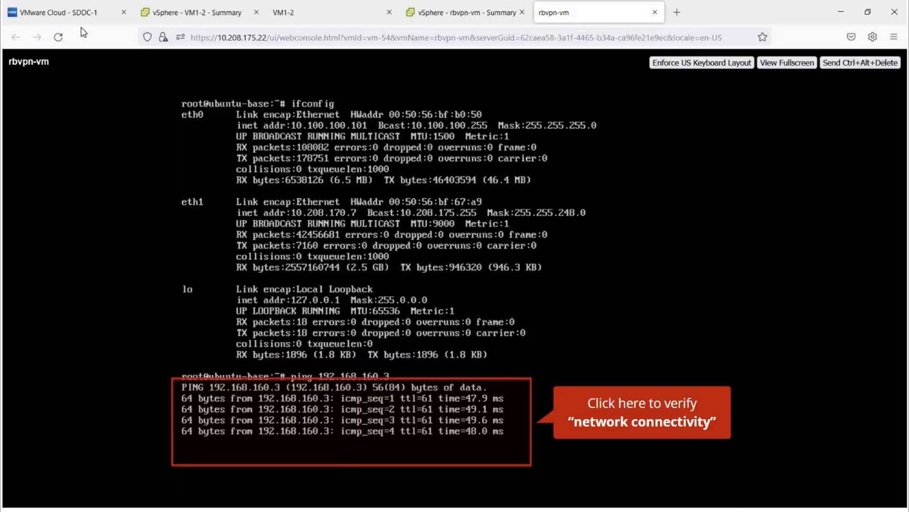
left_click(83, 11)
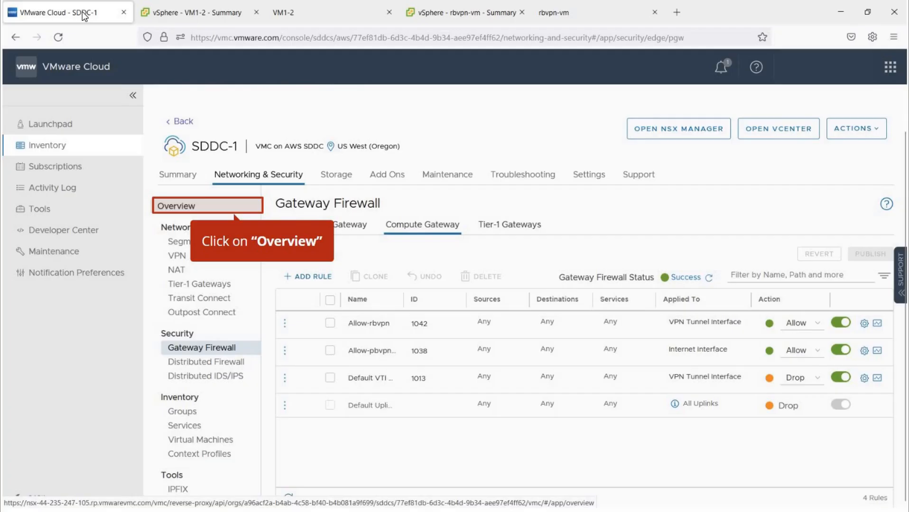